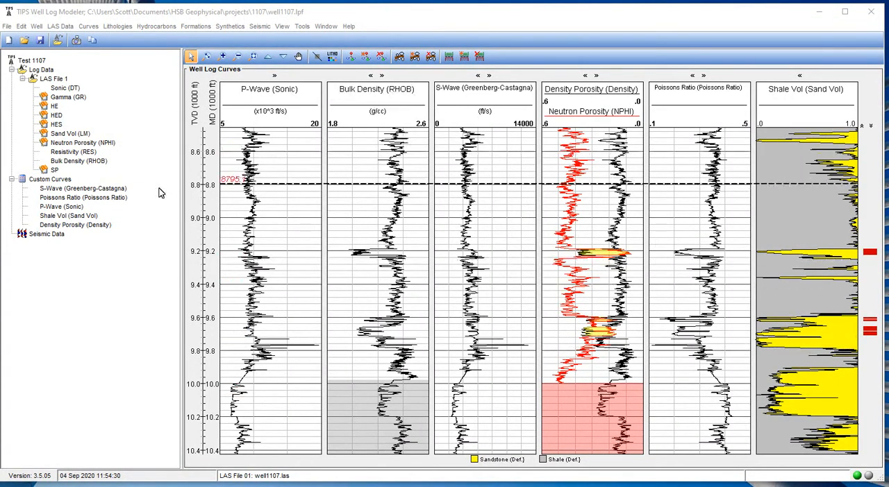
Try to add another LAS file to the current well.
click(60, 26)
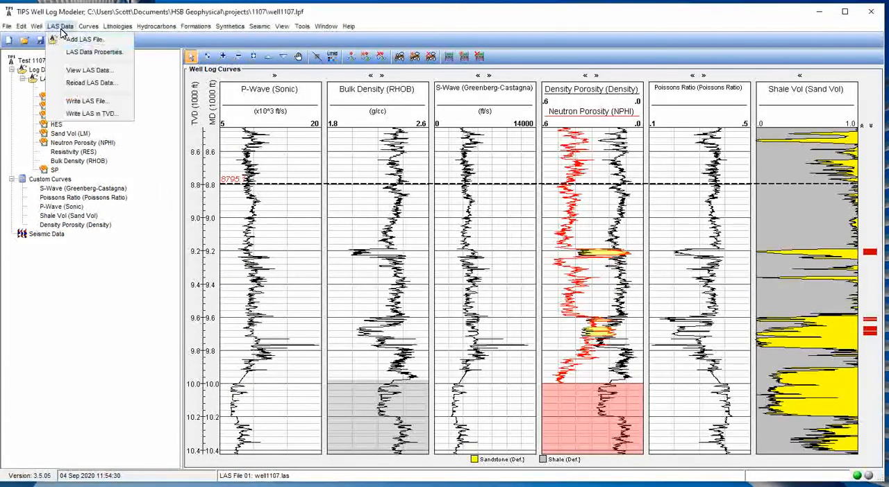
click(72, 40)
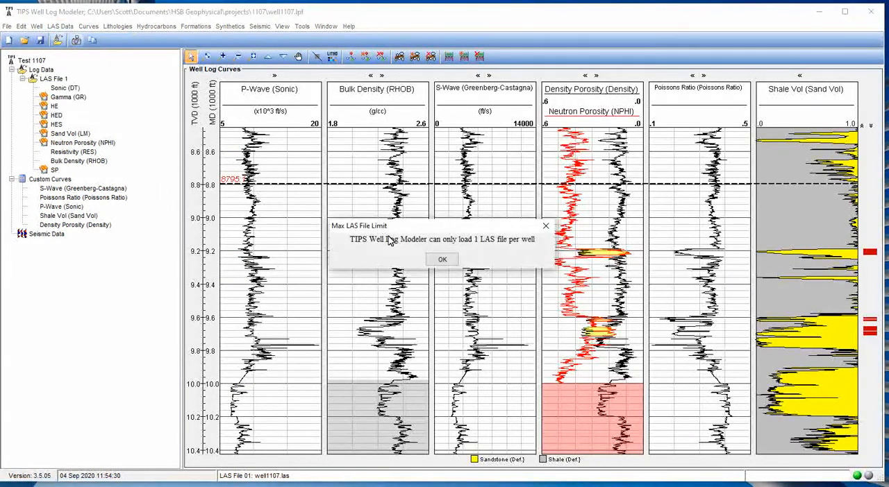
click(441, 260)
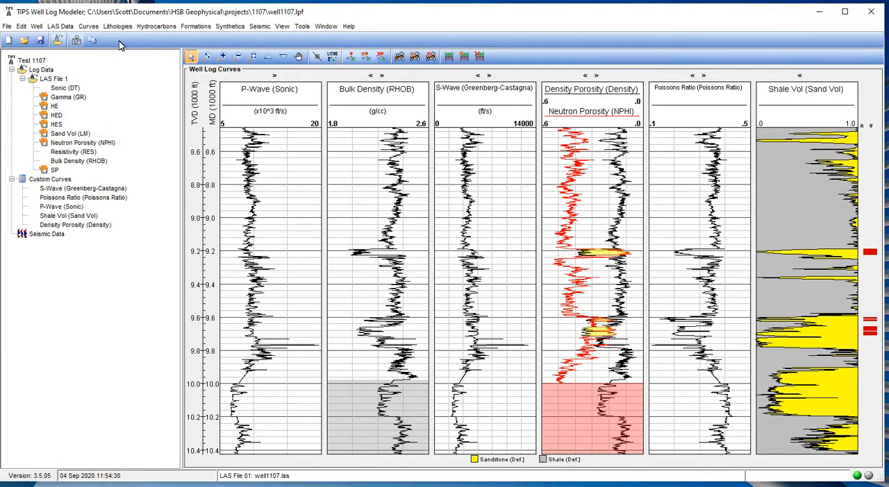
Start a new, empty well project in place of the open well1107 project.
click(301, 27)
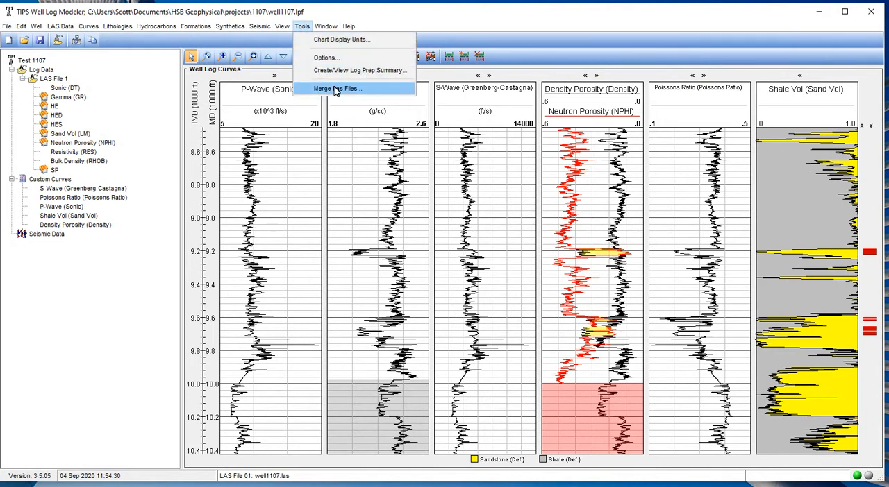
click(394, 24)
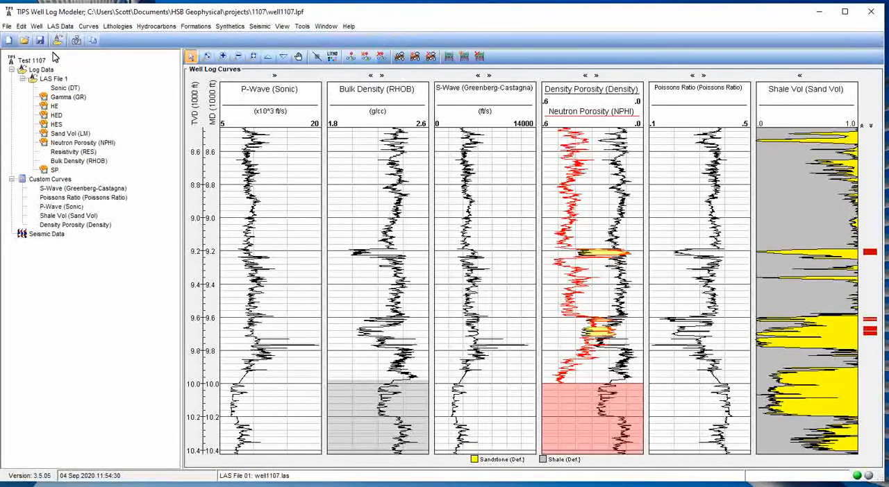
click(6, 26)
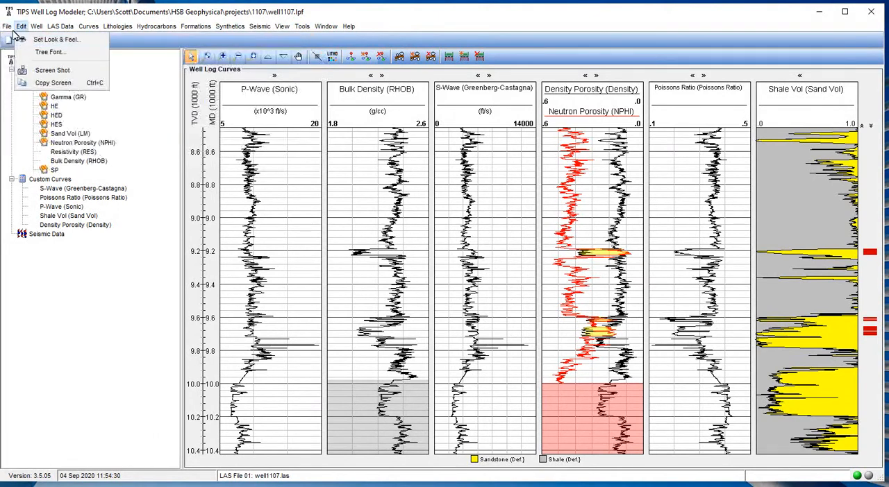
click(39, 42)
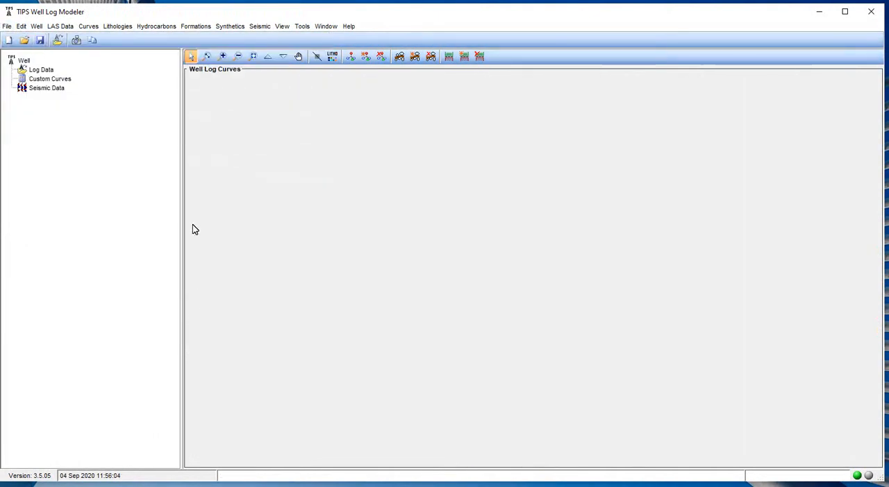
Start a LAS file merge and add Well_Log_Somewhere_in_the_world.las and Well_Log_Somewhere_in_the_world_part2.las from the LAS Merge Example folder.
click(298, 26)
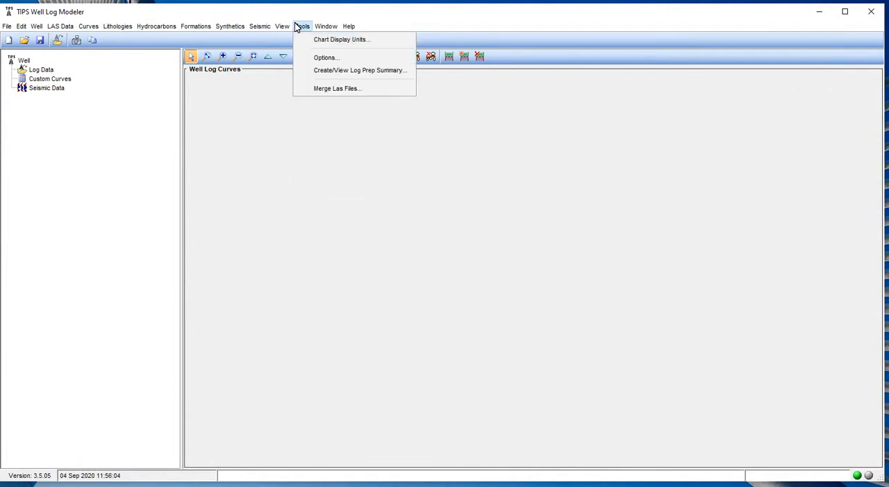
click(327, 91)
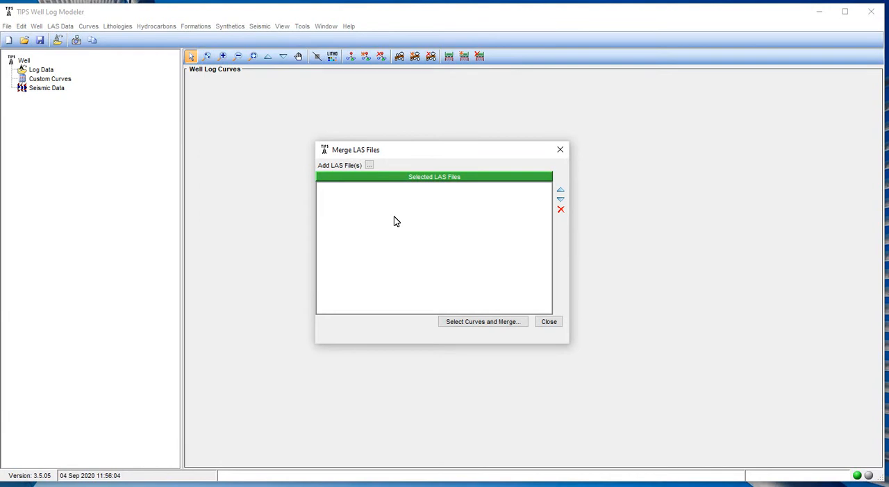
click(369, 166)
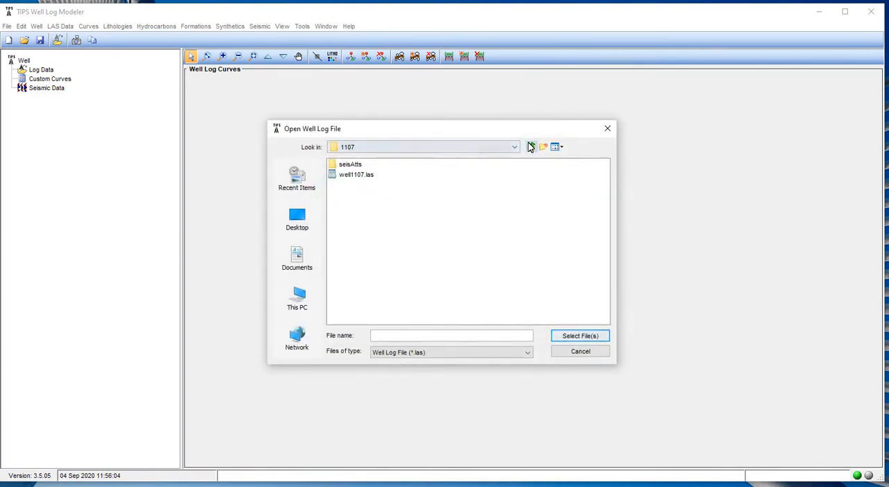
click(531, 147)
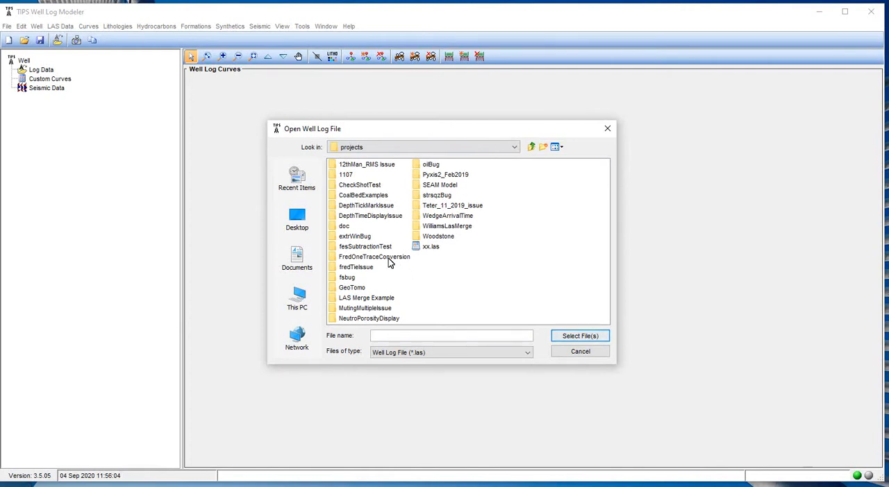
double_click(354, 299)
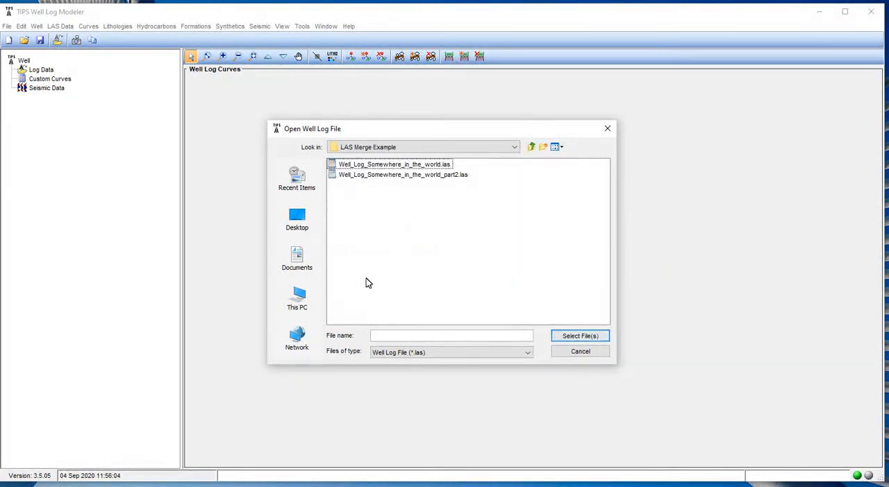
click(373, 169)
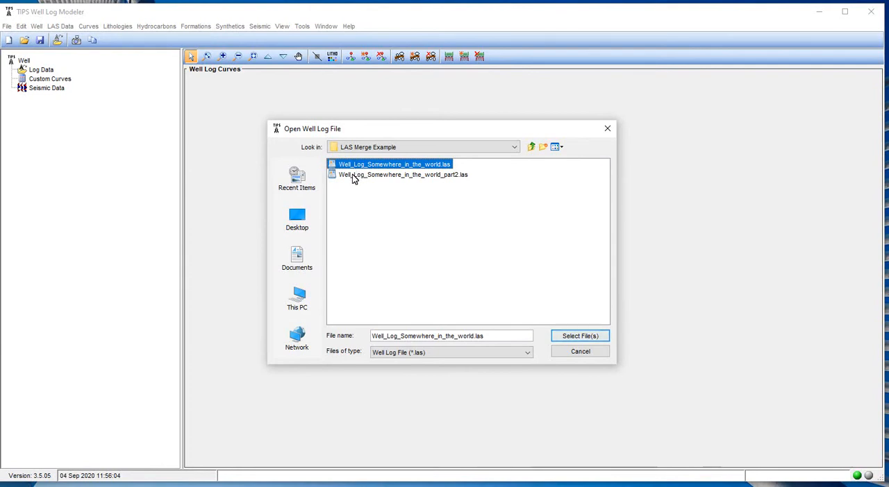
shift+click(354, 177)
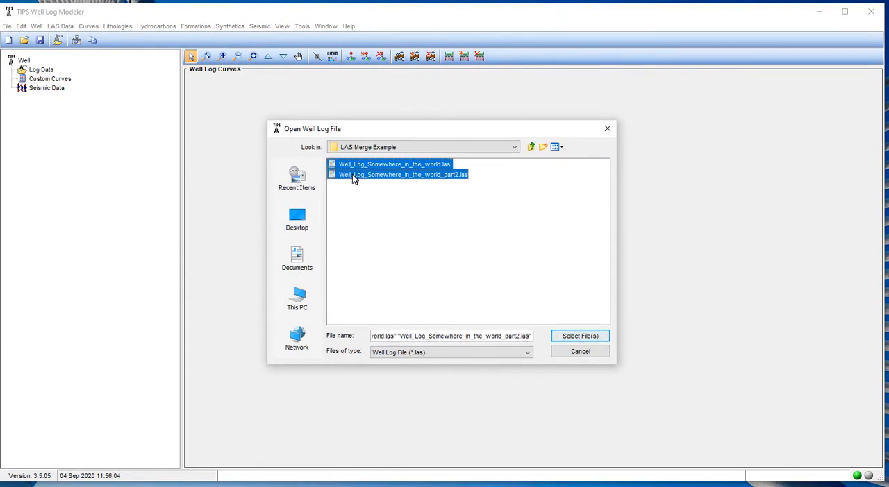
click(575, 339)
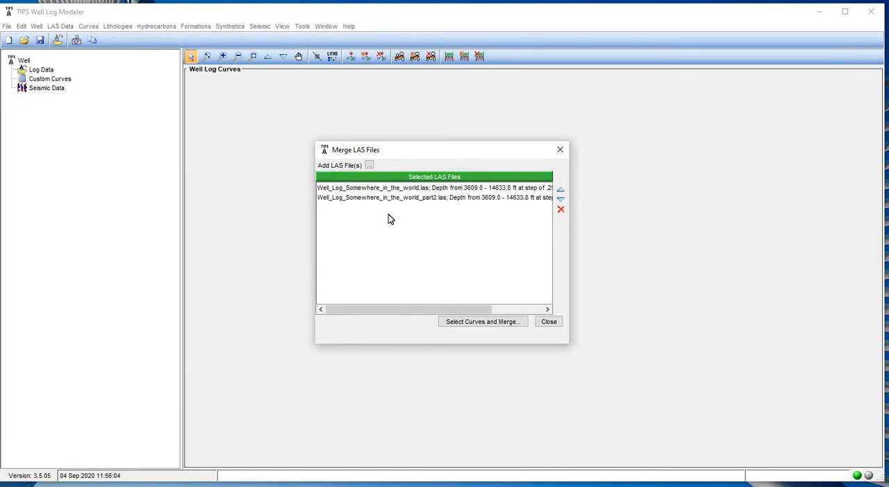
Widen the merge dialog to show the full file details and move Well_Log_Somewhere_in_the_world_part2.las to first place in the merge order.
drag(573, 349, 769, 352)
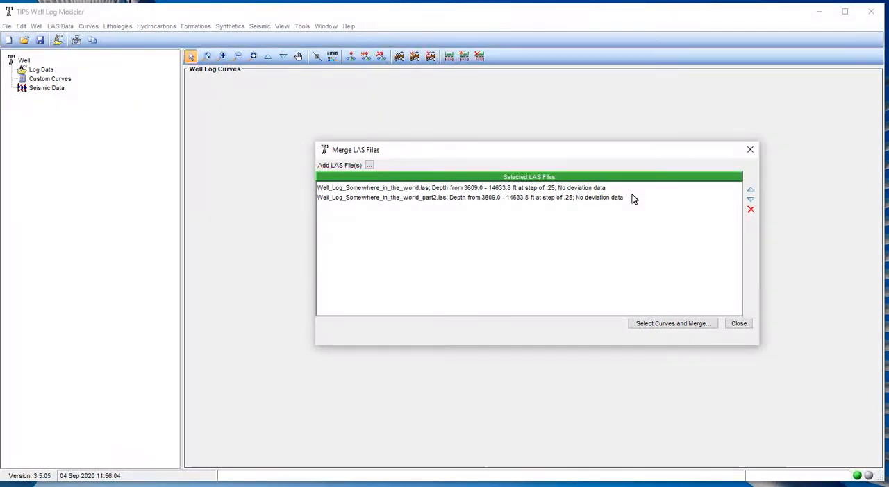
click(333, 189)
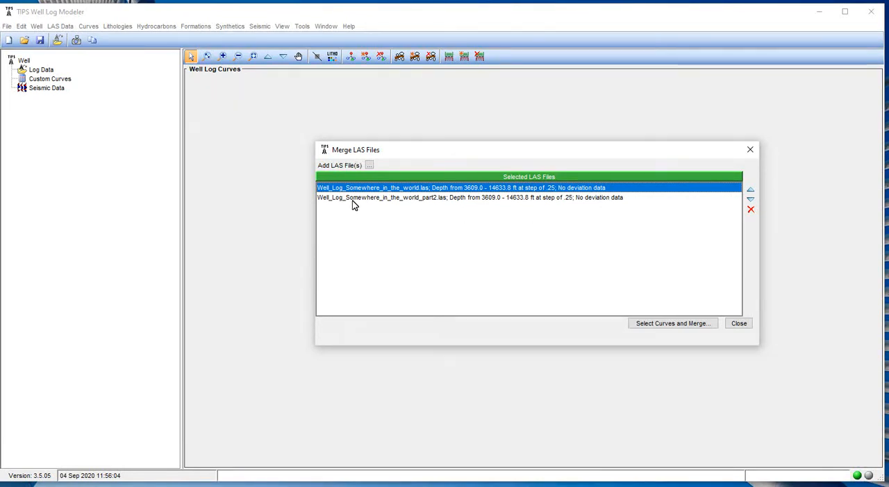
click(403, 199)
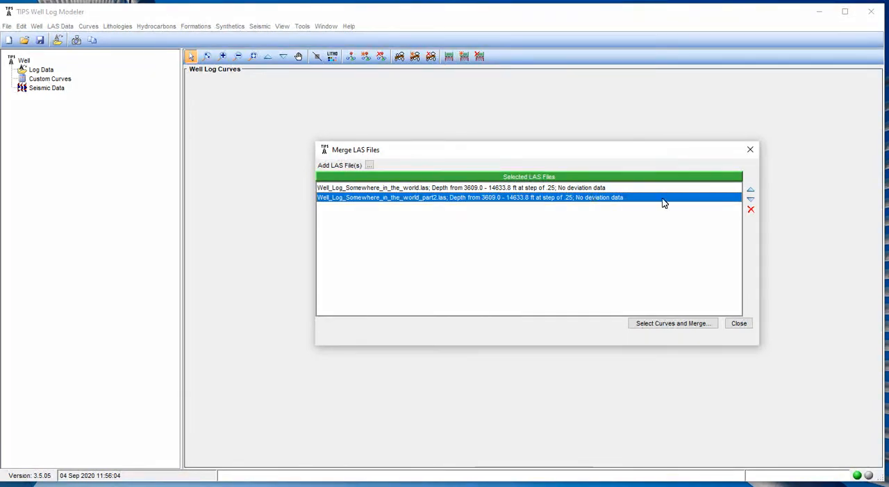
click(750, 192)
click(750, 198)
click(749, 191)
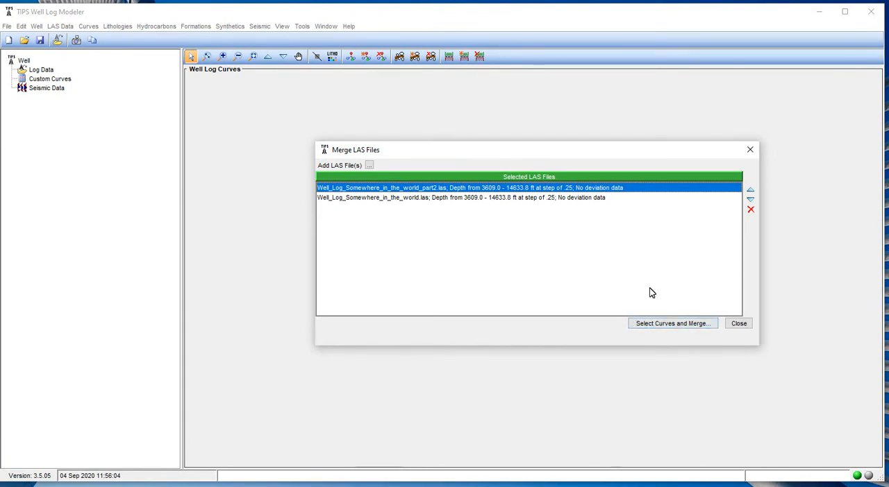
Open the curve selection for the merge, then narrow its window and move it aside from the file list.
click(670, 324)
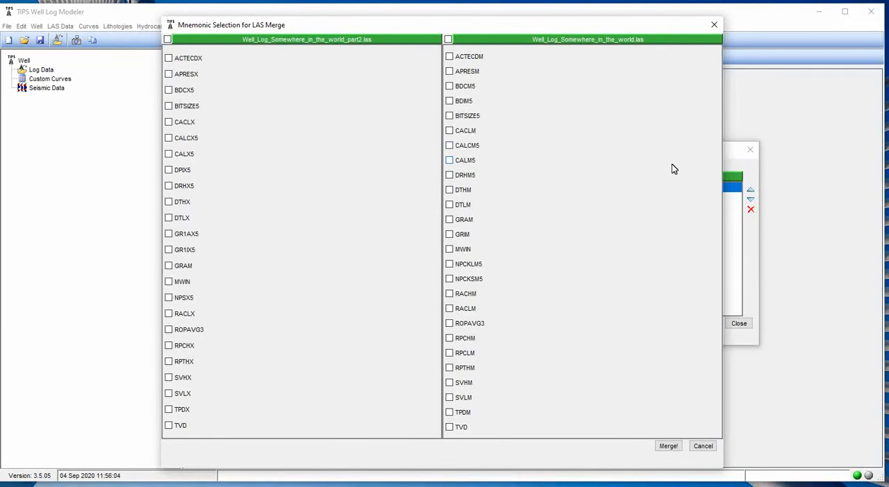
drag(723, 172, 535, 176)
drag(391, 26, 442, 33)
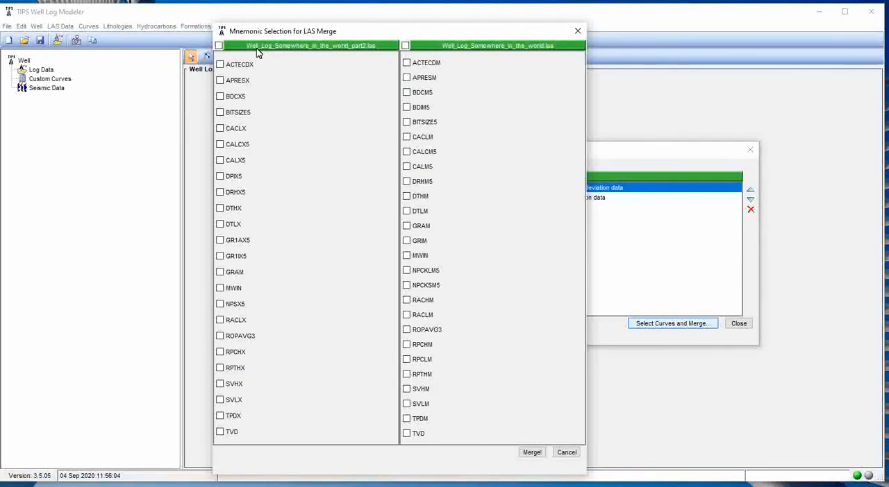
drag(321, 32, 217, 32)
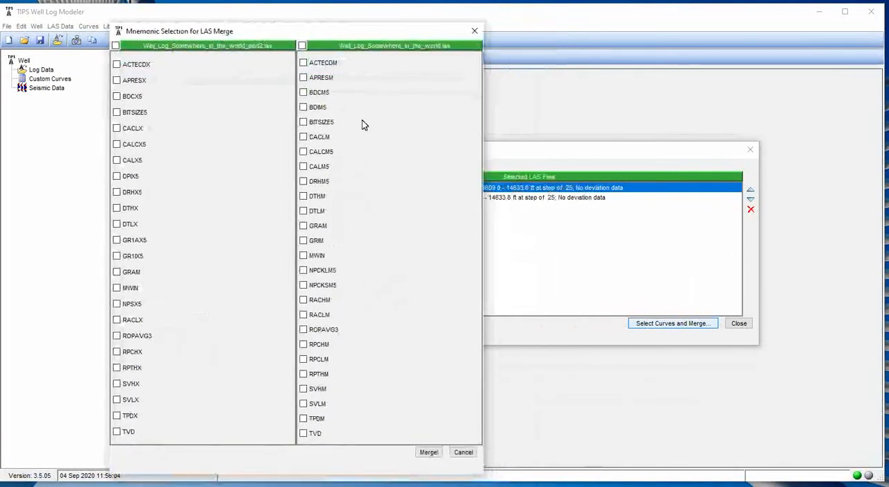
drag(334, 32, 159, 56)
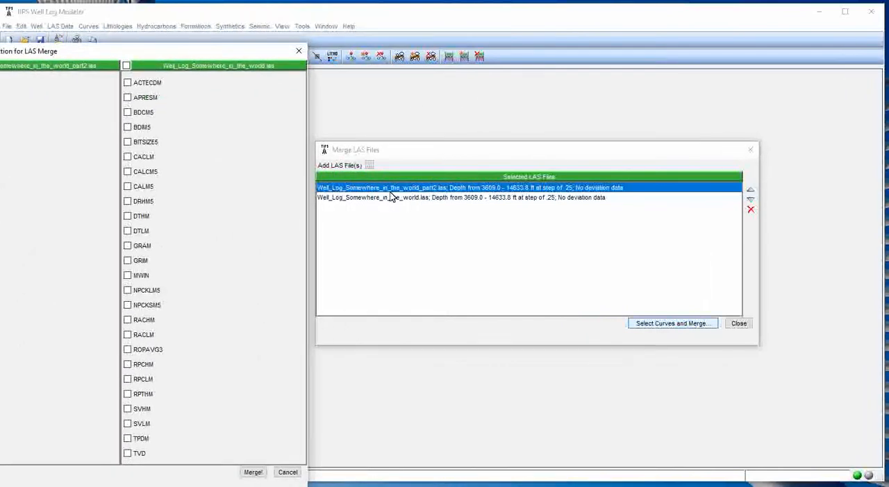
drag(199, 54, 352, 48)
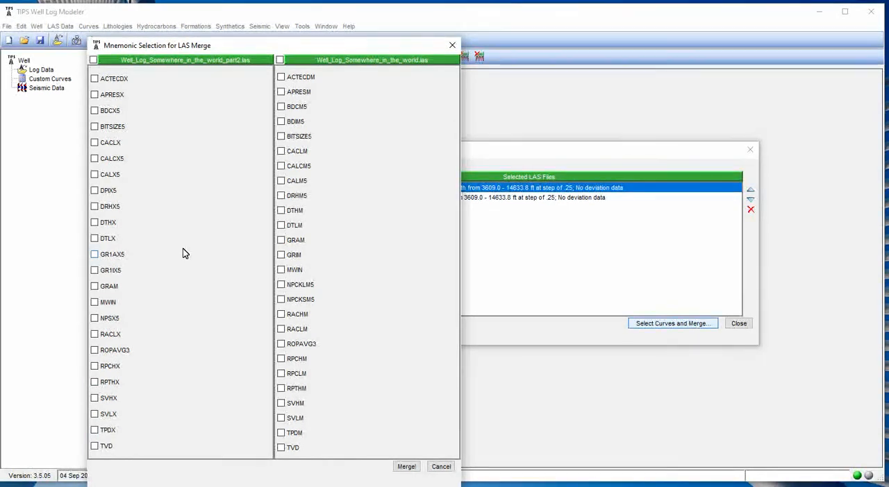
Select all curves of Well_Log_Somewhere_in_the_world_part2.las, plus GRAM and CACLM from Well_Log_Somewhere_in_the_world.las.
click(94, 61)
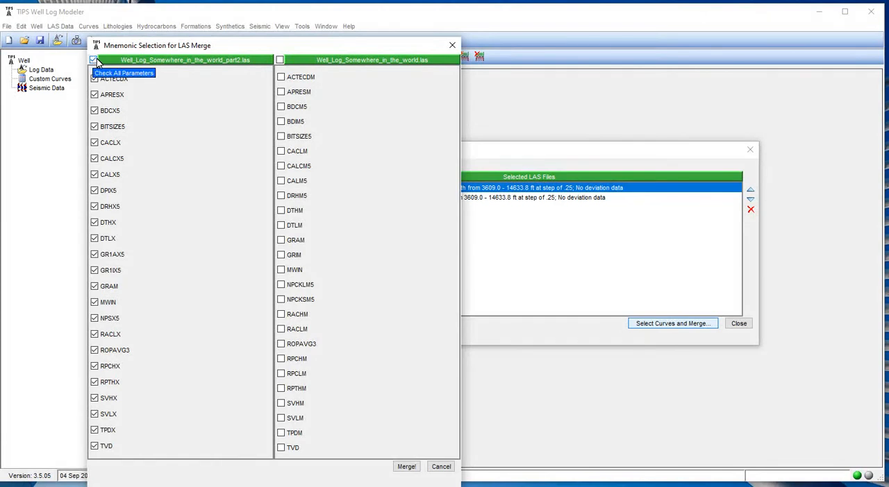
click(95, 60)
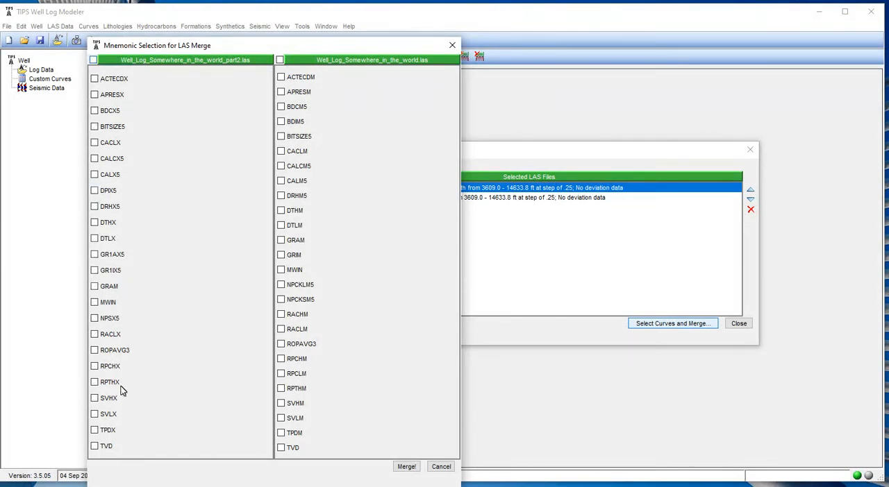
click(94, 61)
click(94, 61)
click(95, 95)
click(95, 158)
click(95, 191)
click(94, 60)
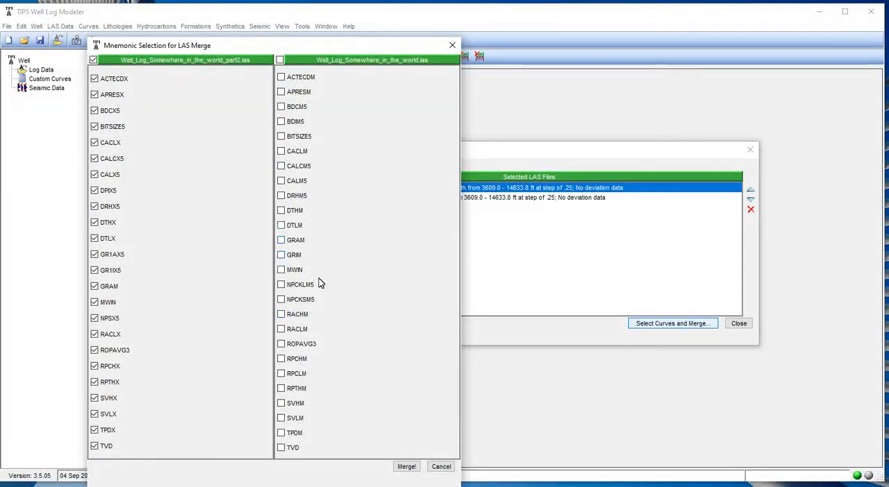
click(298, 243)
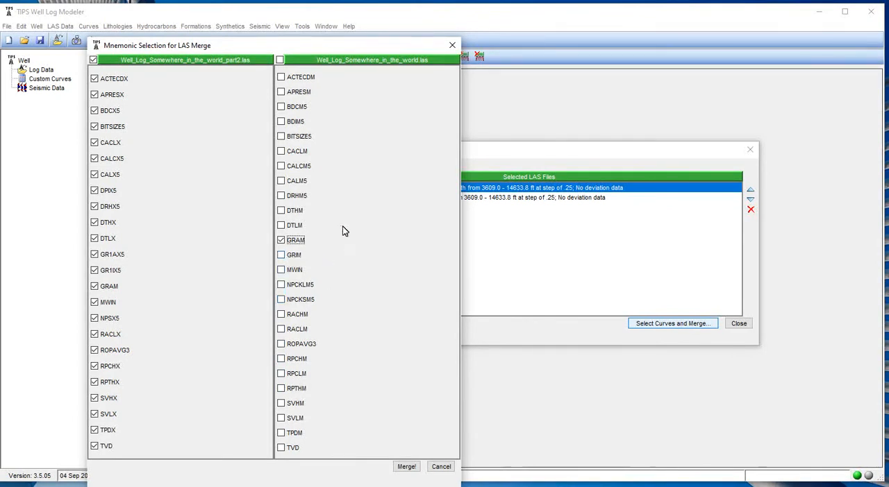
click(281, 151)
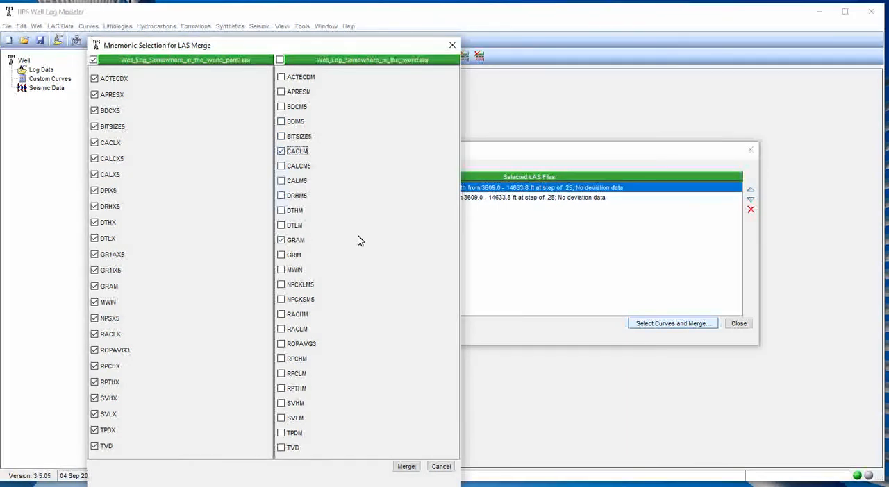
Merge the selected curves with 4 decimal places for the ASCII data, choosing the LAS Merge Example folder as the save location.
click(406, 468)
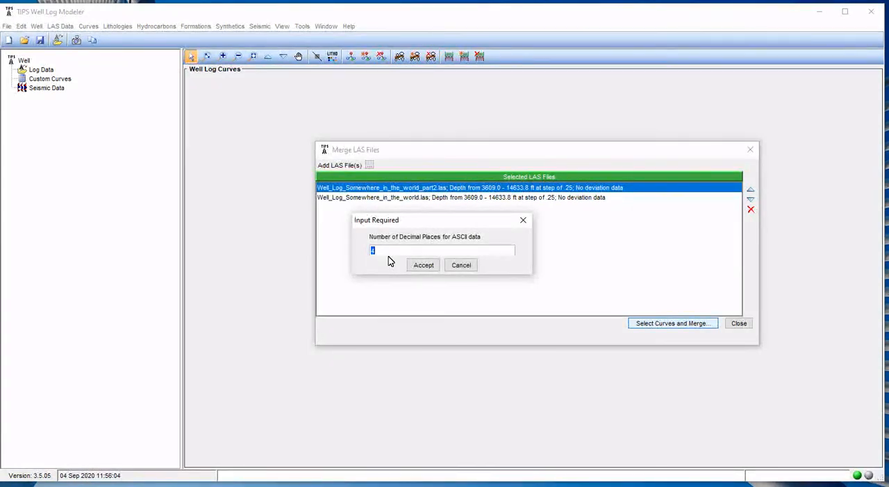
click(422, 265)
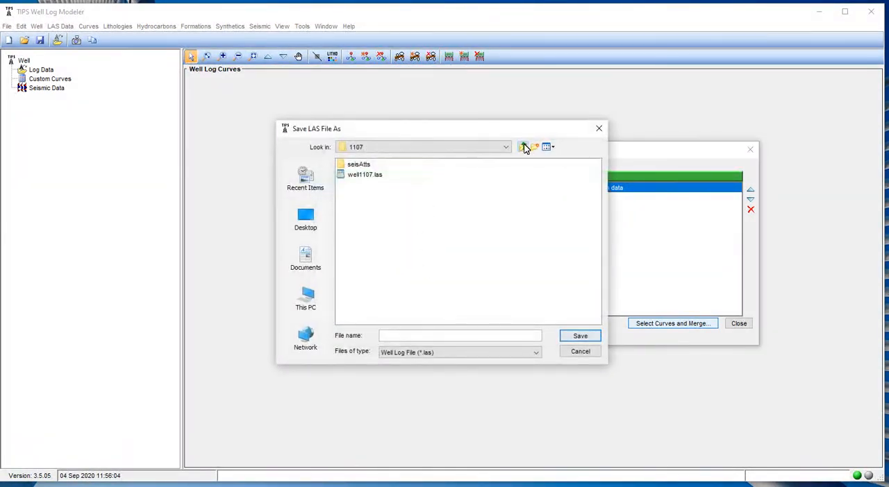
click(524, 147)
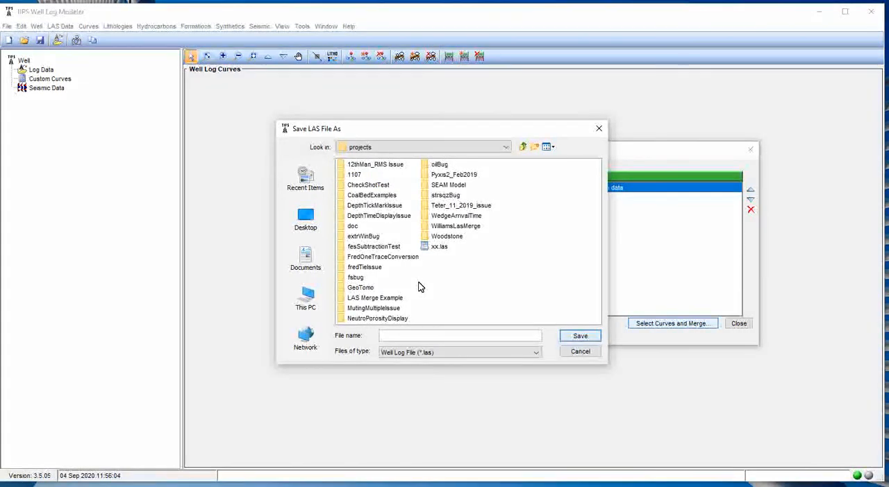
double_click(385, 298)
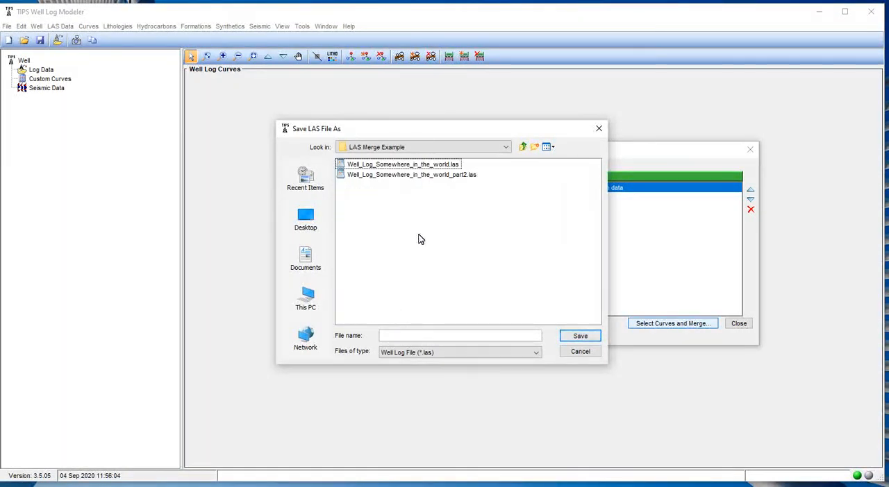
Save the merged LAS file as Well_Log_Somewhere_merged and dismiss the completion message.
click(436, 337)
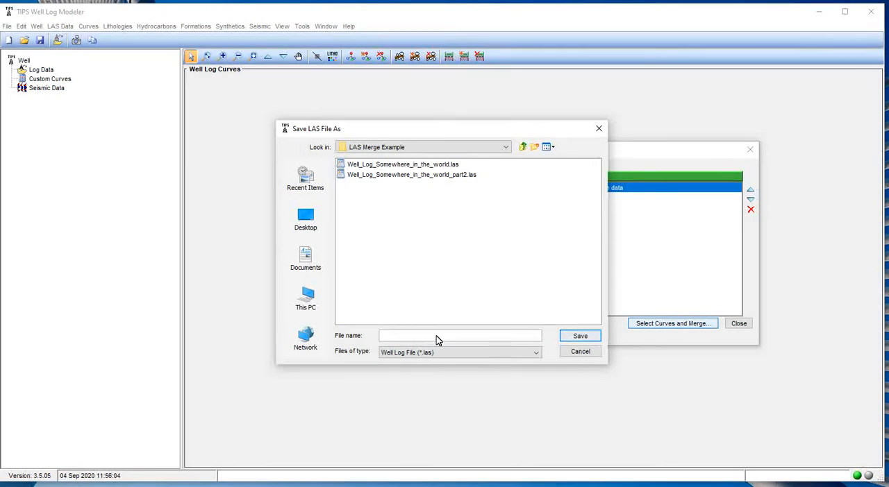
text(weLL)
key(BackSpace)
key(BackSpace)
key(BackSpace)
key(BackSpace)
text(wELL)
key(BackSpace)
key(BackSpace)
key(BackSpace)
key(BackSpace)
text(Well_Log_Somewhere_merged)
click(581, 337)
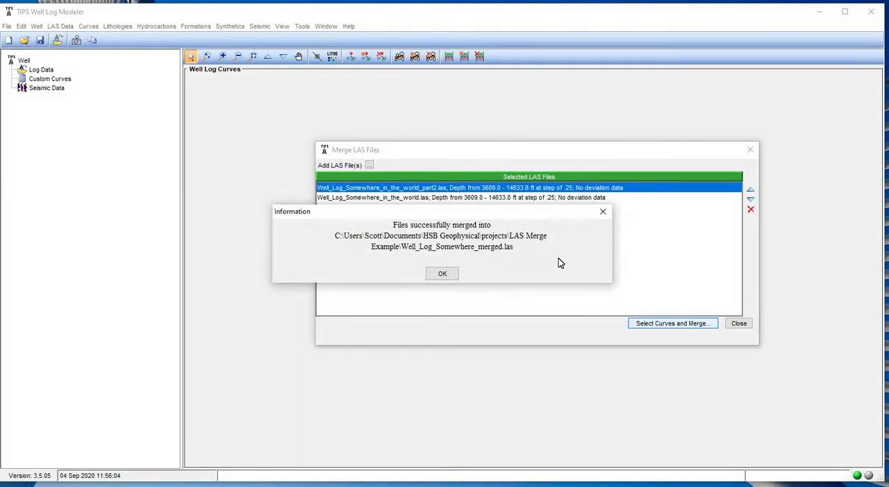
click(448, 276)
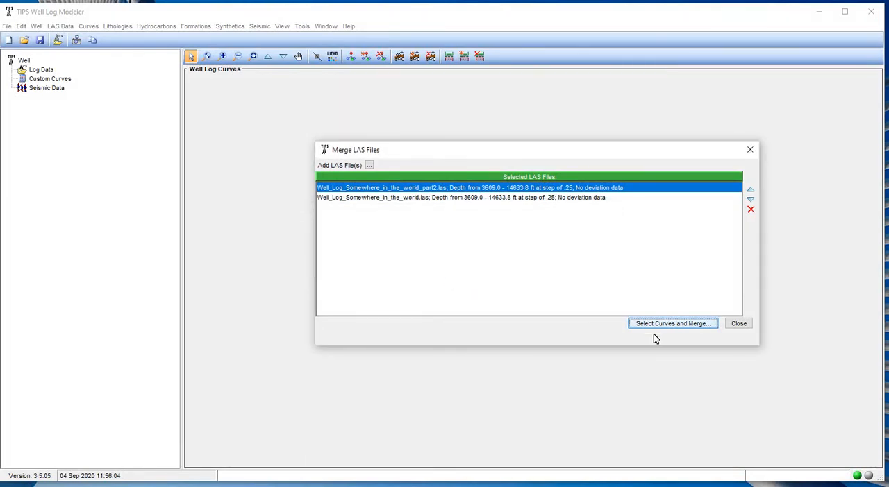
Close the LAS merge window and load Well_Log_Somewhere_merged.las from the LAS Merge Example folder into the well project.
click(736, 328)
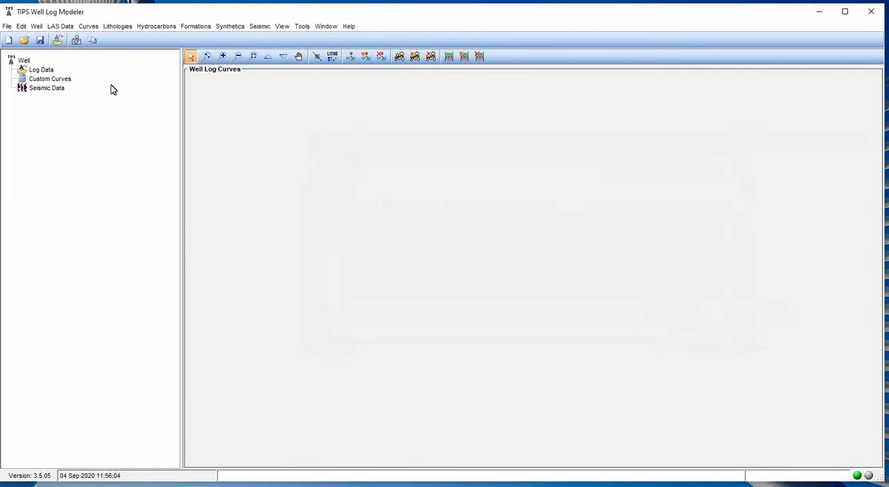
click(59, 42)
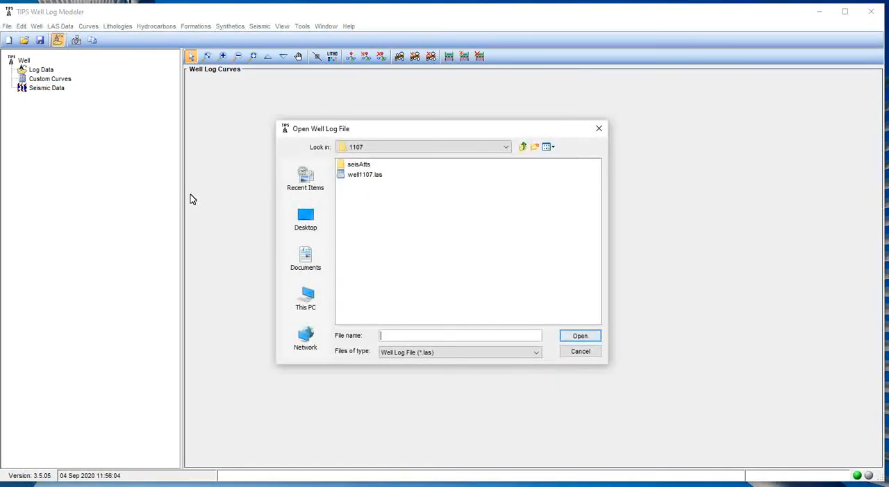
click(523, 147)
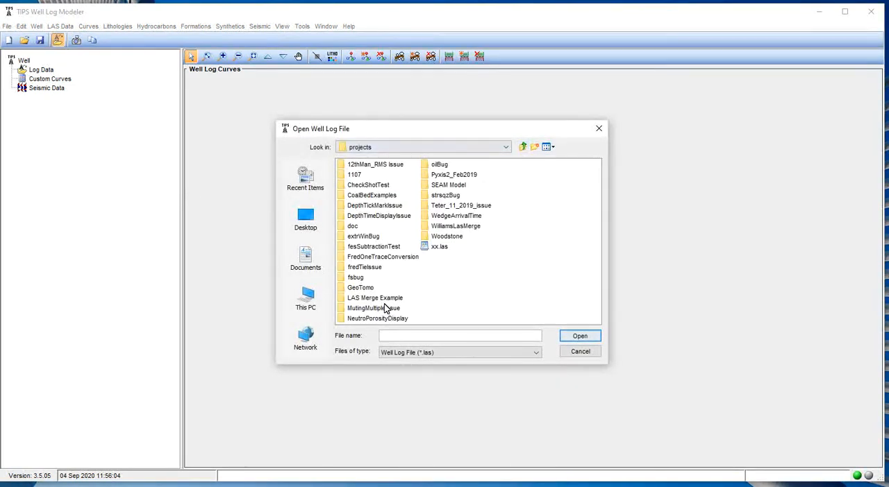
double_click(364, 298)
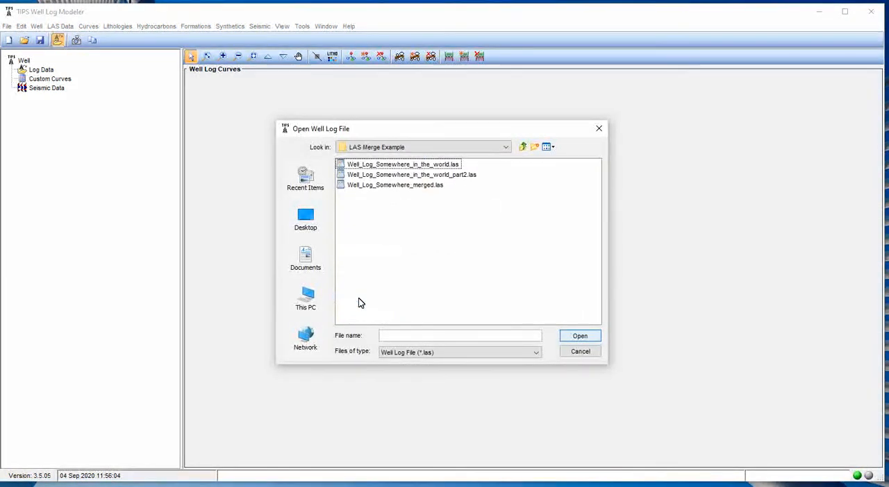
click(361, 188)
double_click(361, 189)
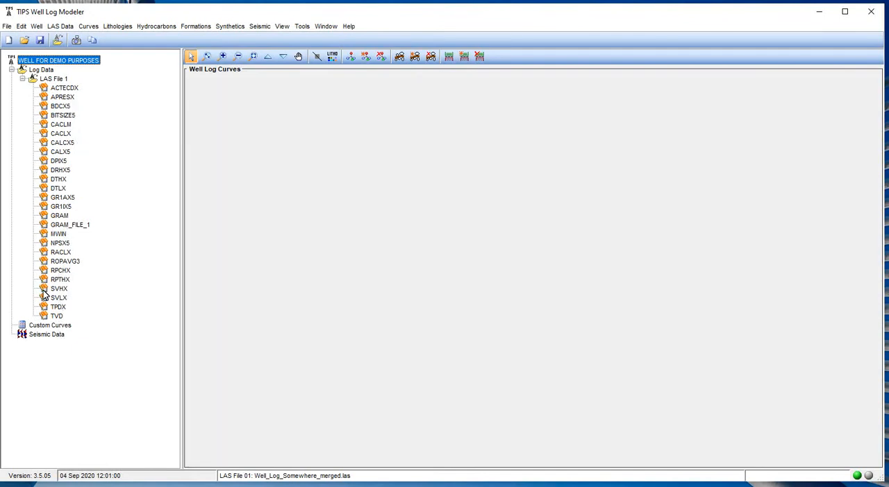
Look through the curves of the loaded LAS file and select the GRAM curve.
mouse_move(43, 295)
click(60, 216)
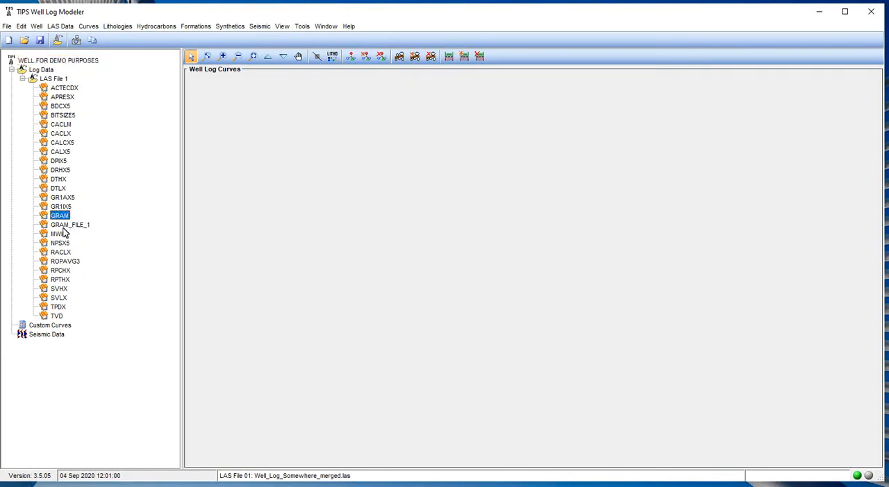